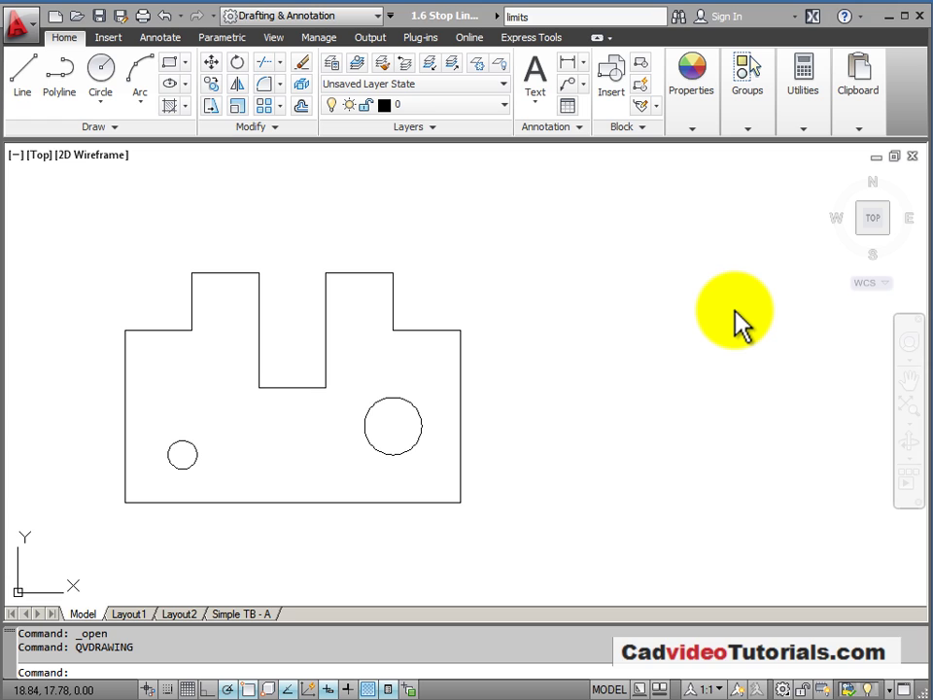
Cycle through the open drawings, including the house plan, and return to the 1.7 Lock drawing.
{"action": "key", "text": "ctrl+Tab"}
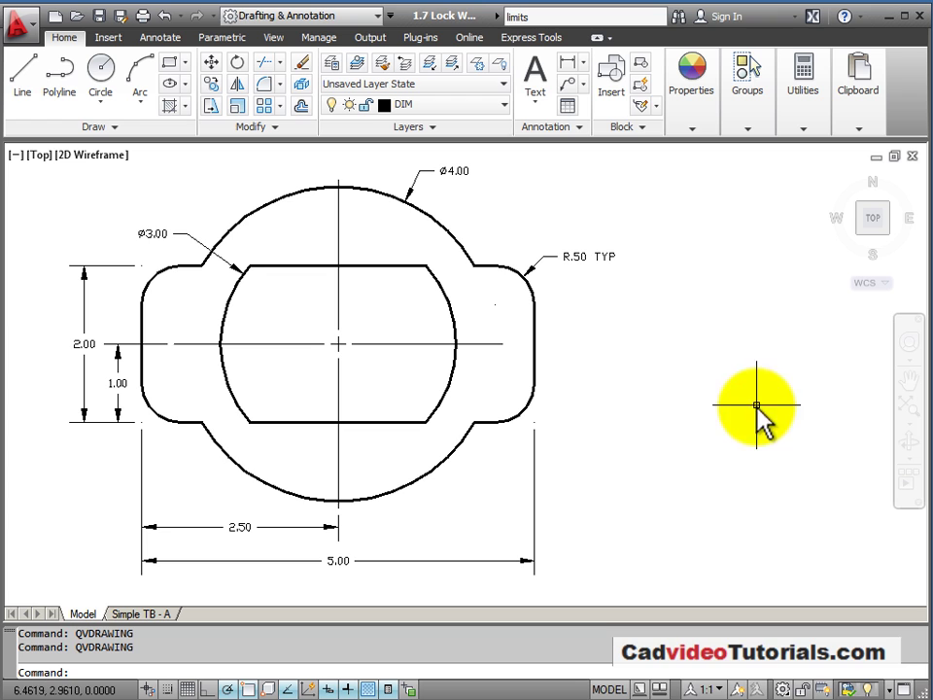
{"action": "key", "text": "ctrl+Tab"}
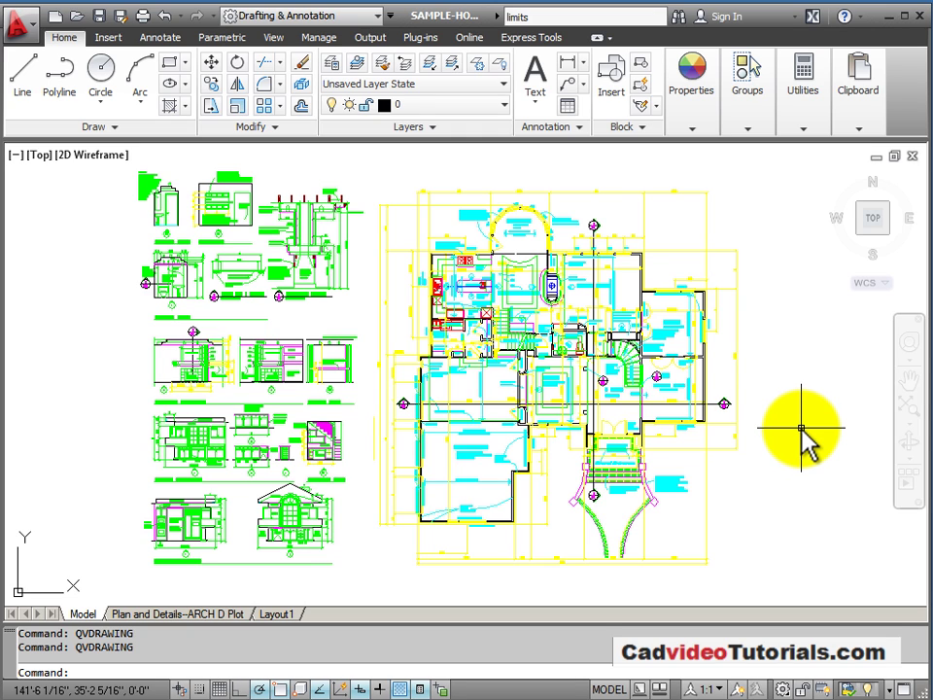
{"action": "key", "text": "ctrl+Tab"}
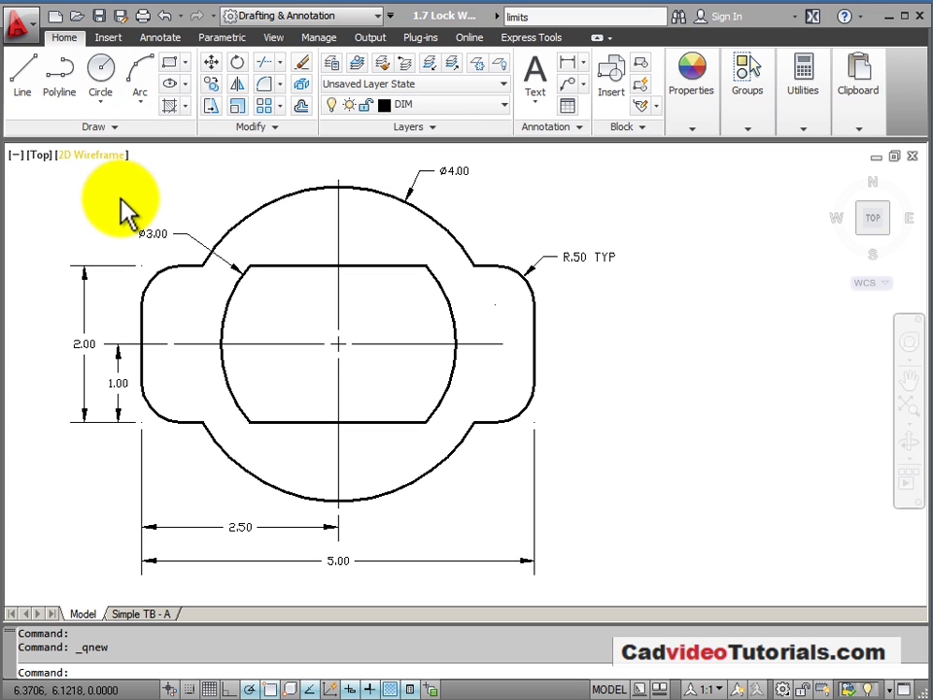
Create a new blank drawing from the acad.dwt template.
{"action": "left_click", "coordinate": [54, 16]}
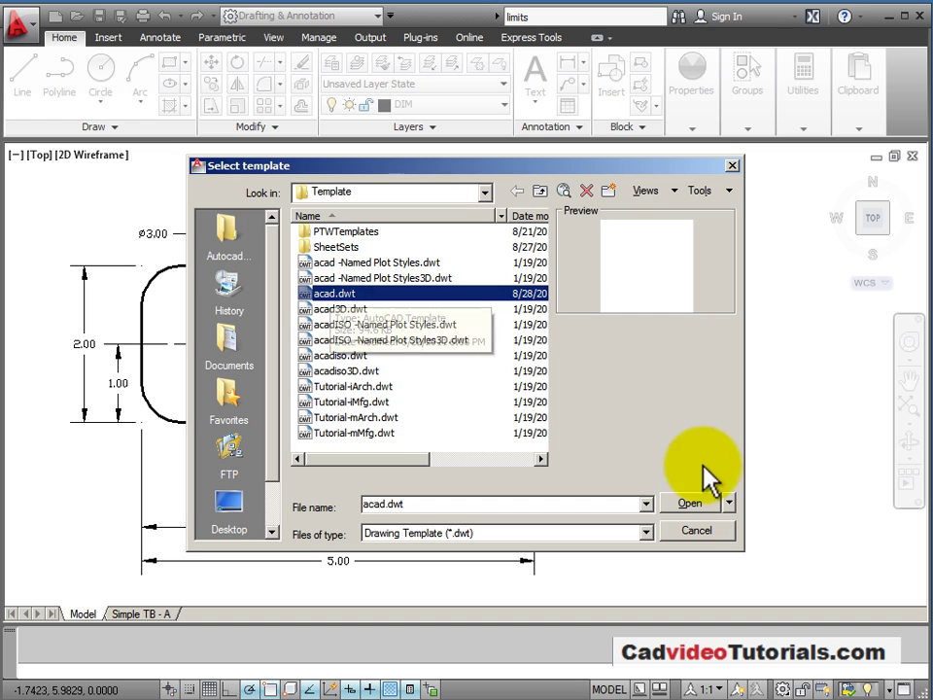
{"action": "left_click", "coordinate": [697, 504]}
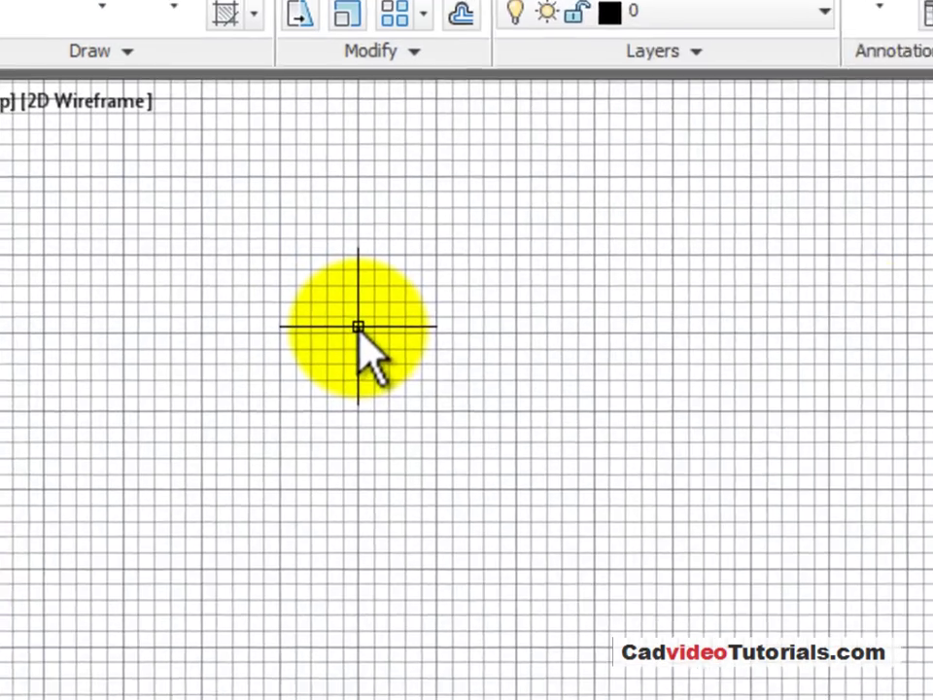
Run the LIMITS command to begin redefining the model space limits.
{"action": "type", "text": "limits"}
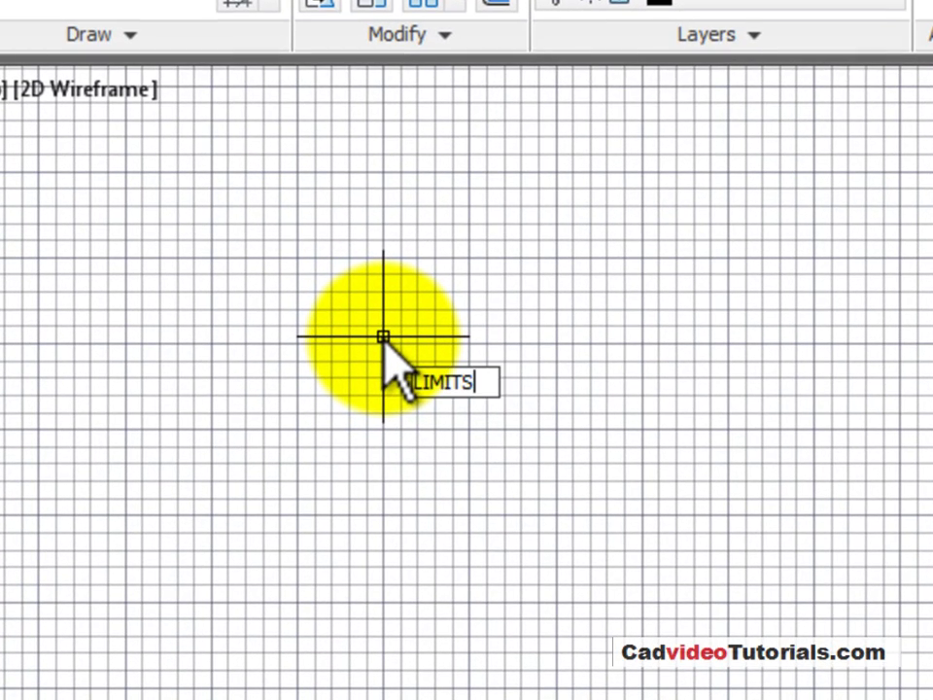
{"action": "key", "text": "Return"}
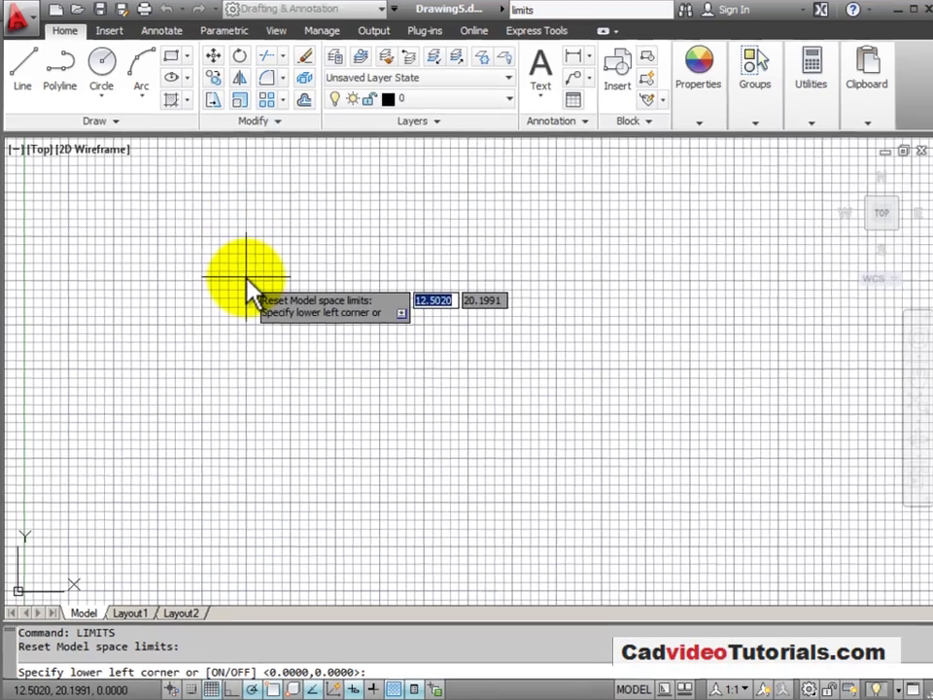
Keep 0,0 as the lower-left limit and set the upper-right corner to 11,8.5.
{"action": "key", "text": "Return"}
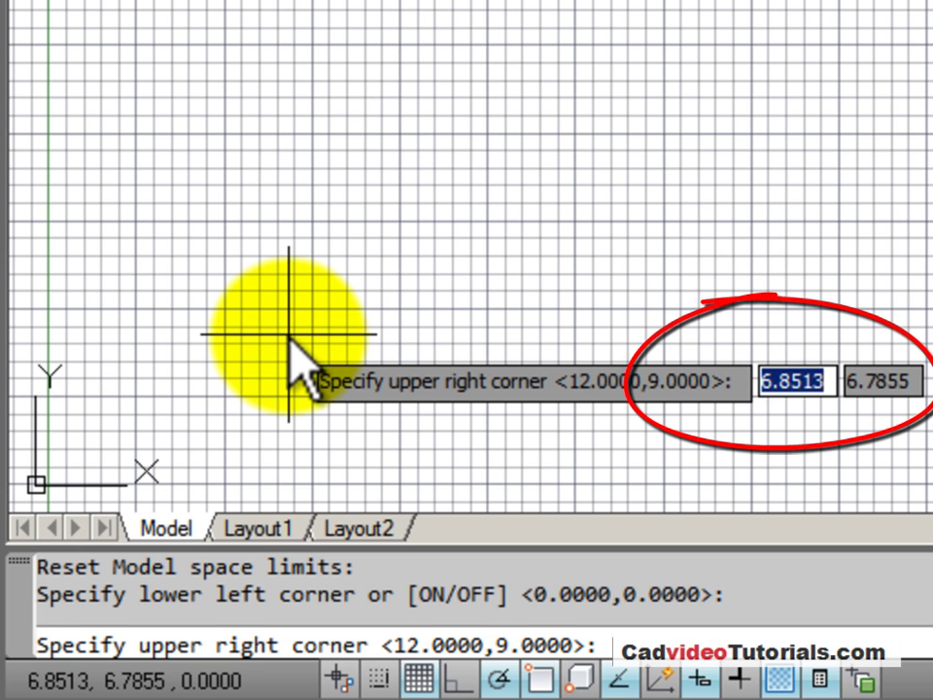
{"action": "type", "text": "11"}
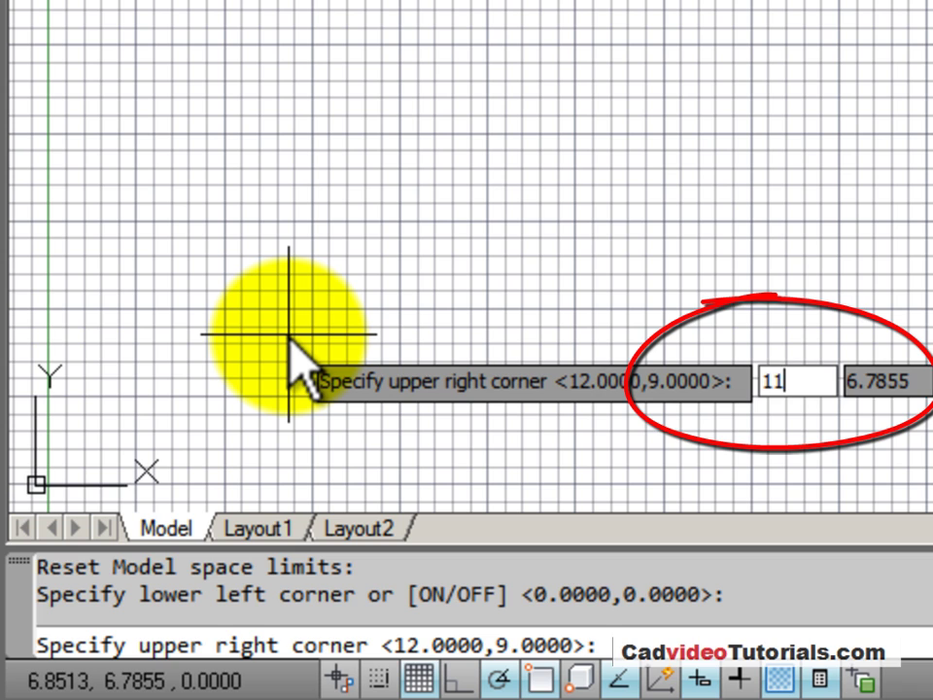
{"action": "key", "text": "Tab"}
{"action": "type", "text": "8"}
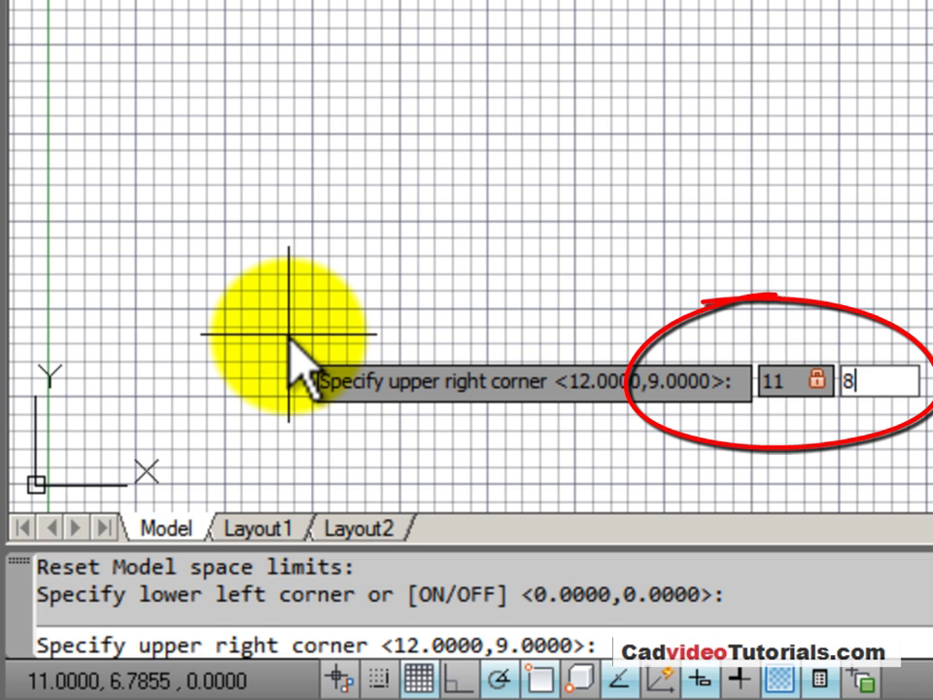
{"action": "type", "text": ".5"}
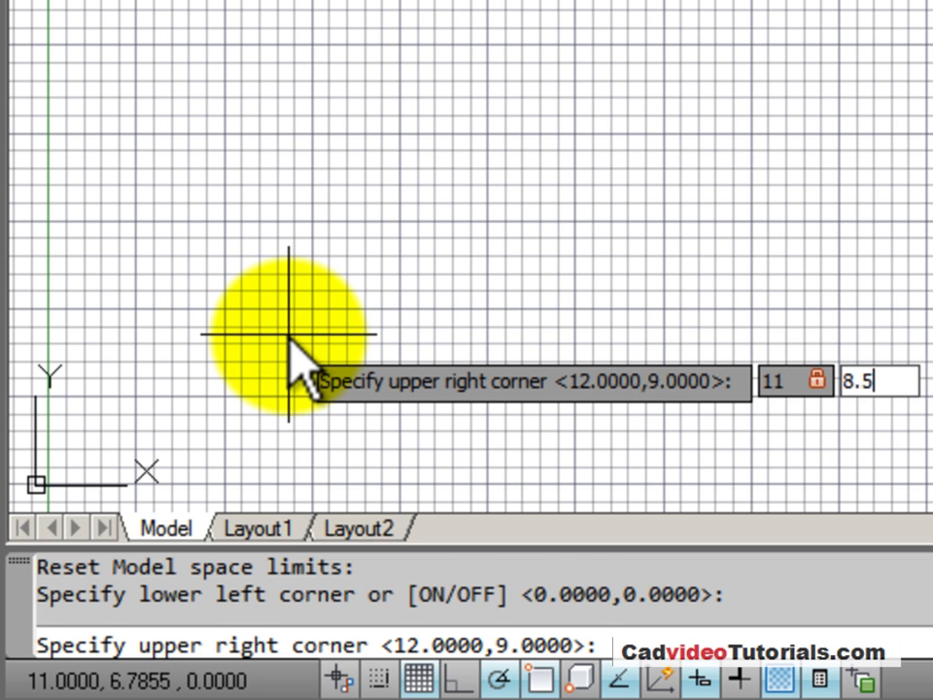
{"action": "key", "text": "Return"}
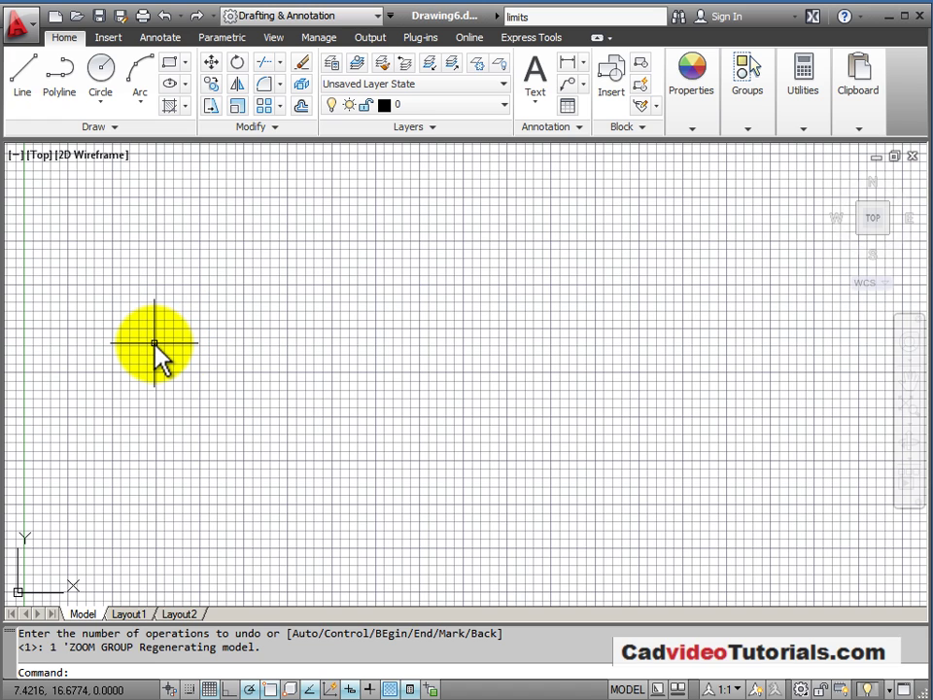
Zoom All from the navigation bar to fit the 11 x 8.5 limits.
{"action": "left_click", "coordinate": [909, 424]}
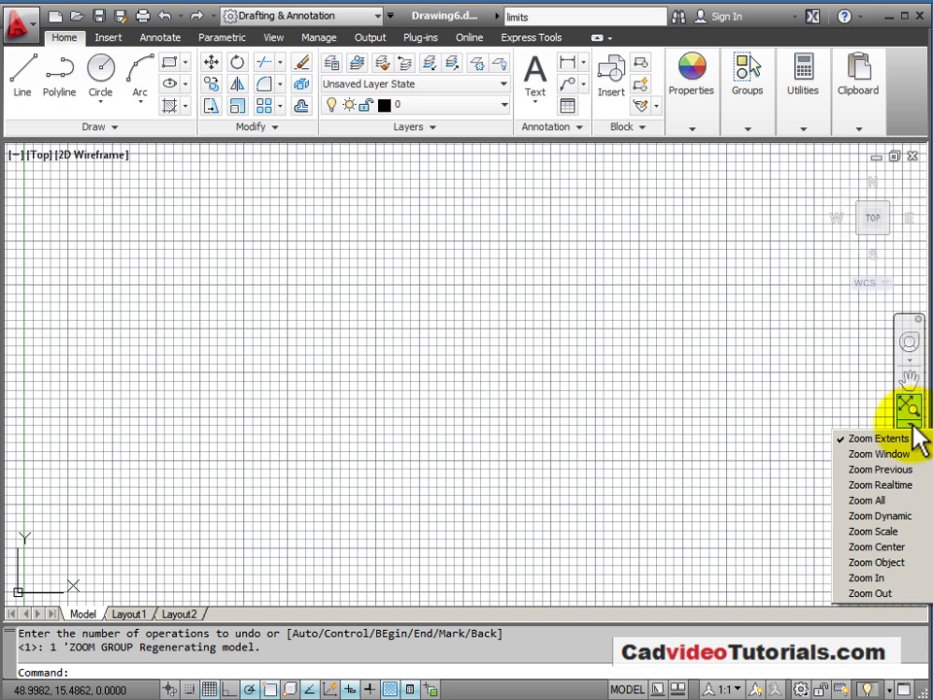
{"action": "left_click", "coordinate": [861, 501]}
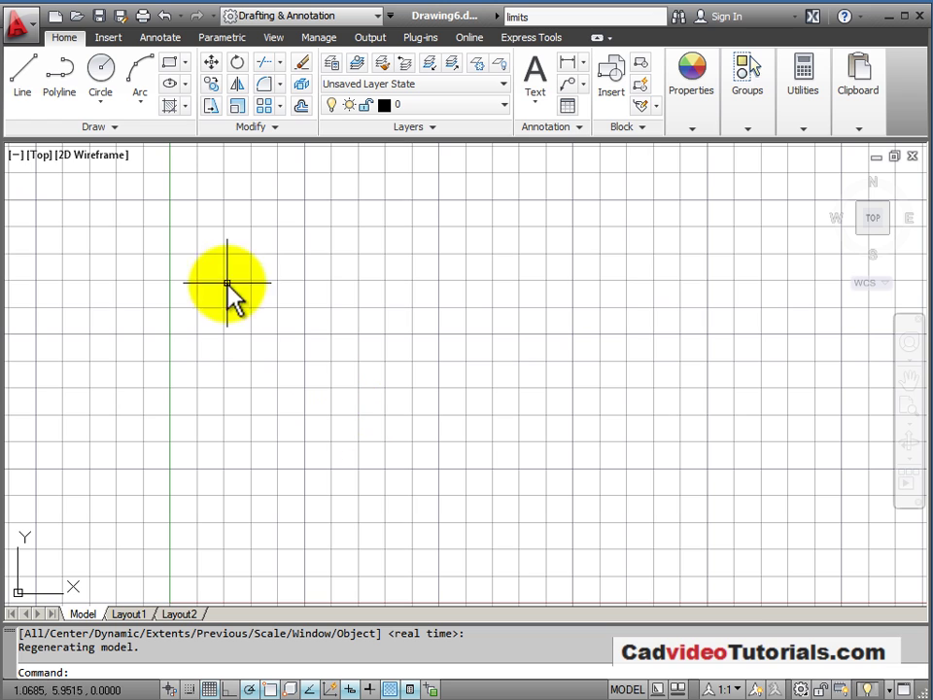
Draw a rectangle in the lower-left area of the grid.
{"action": "left_click", "coordinate": [169, 62]}
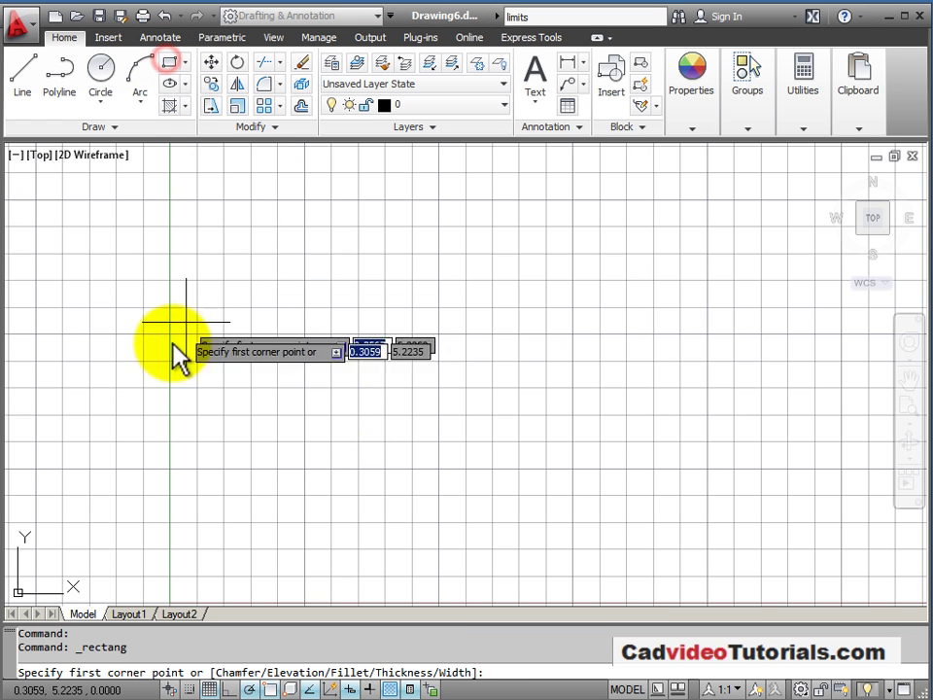
{"action": "left_click", "coordinate": [120, 349]}
{"action": "left_click", "coordinate": [429, 528]}
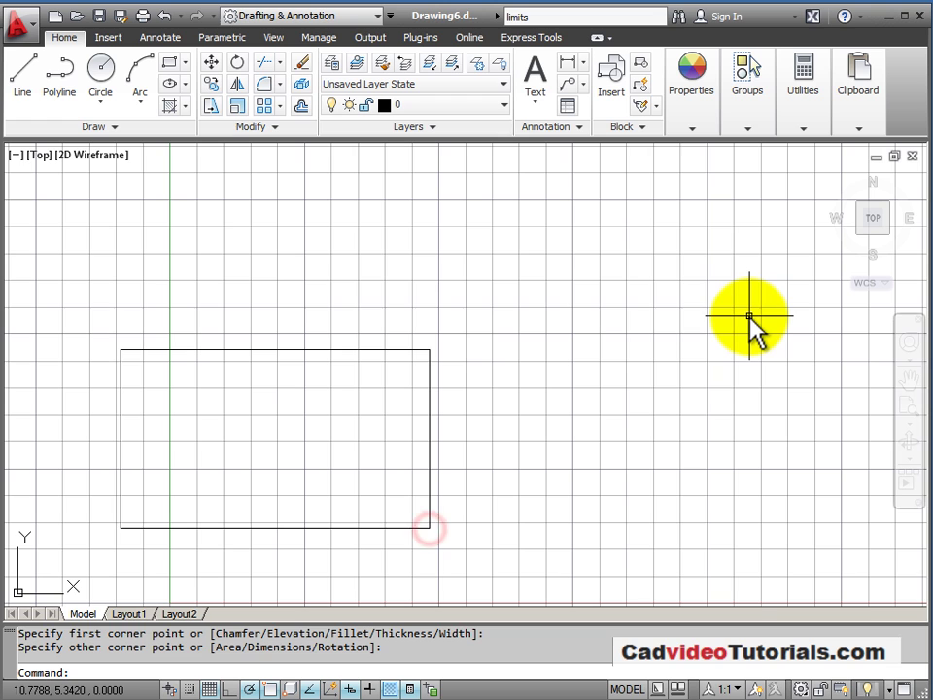
{"action": "left_click", "coordinate": [161, 350]}
{"action": "key", "text": "Escape"}
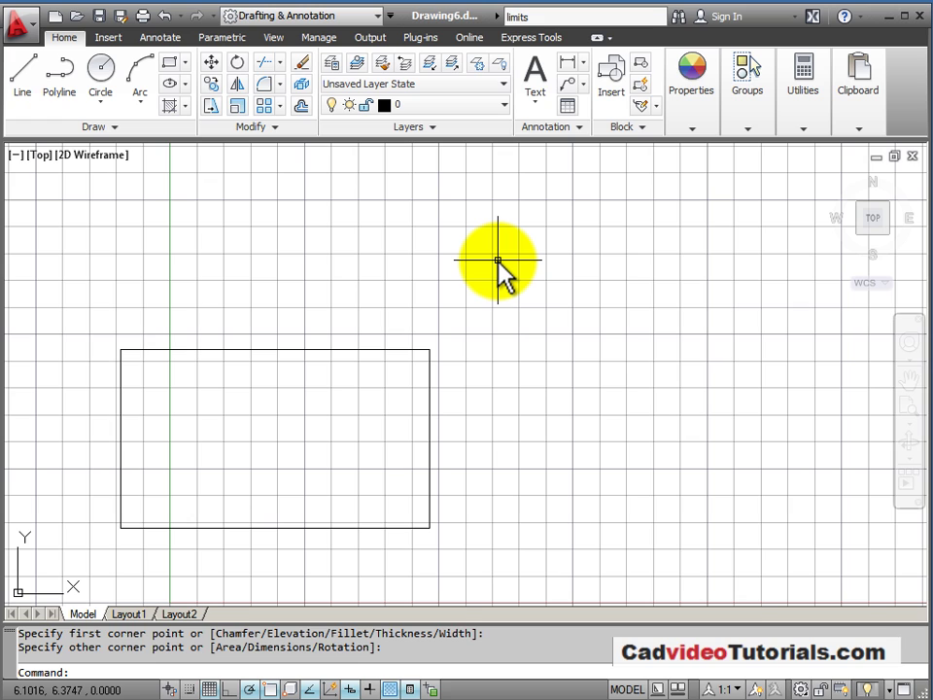
Zoom Extents to the rectangle, then Zoom All back to the full limits.
{"action": "type", "text": "z"}
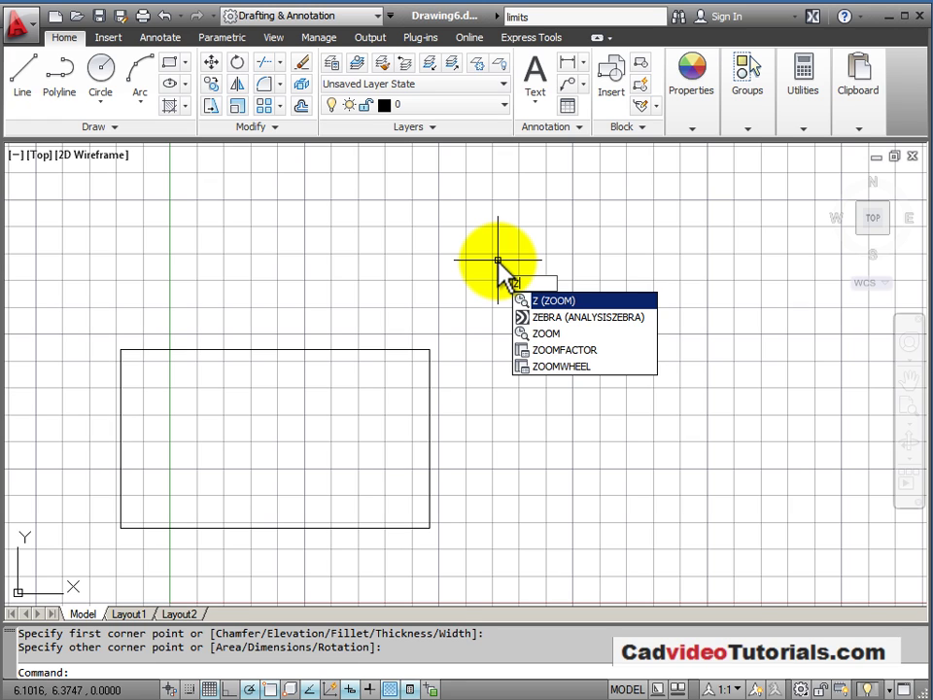
{"action": "key", "text": "Return"}
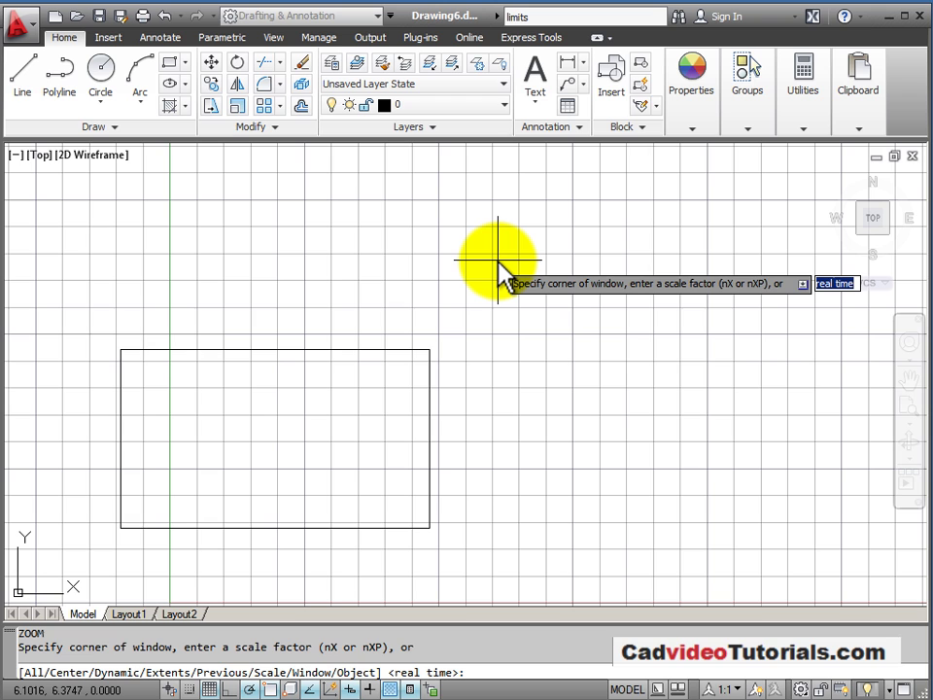
{"action": "type", "text": "e"}
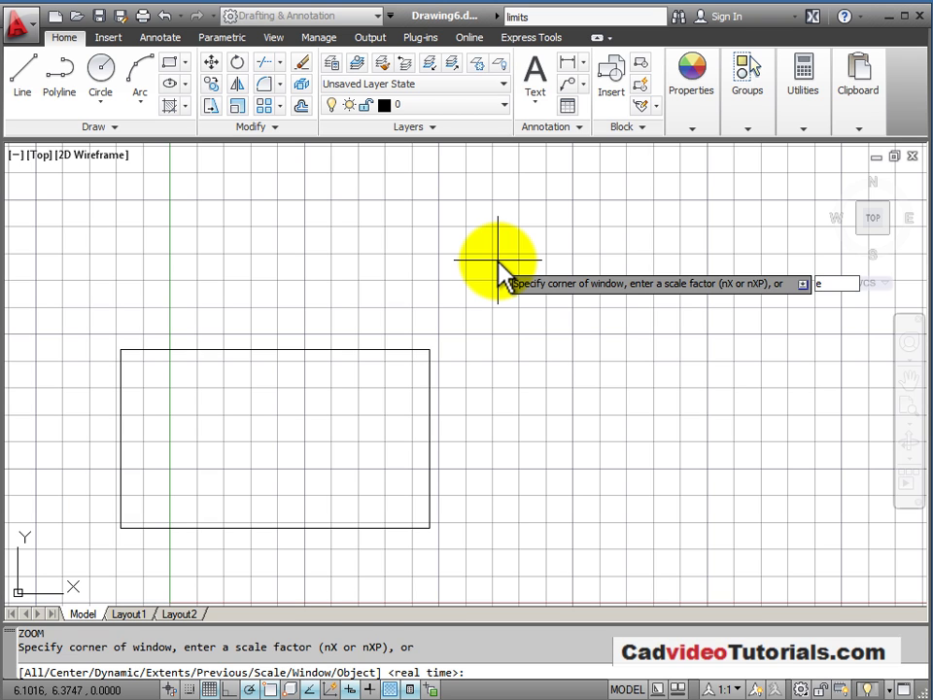
{"action": "key", "text": "Return"}
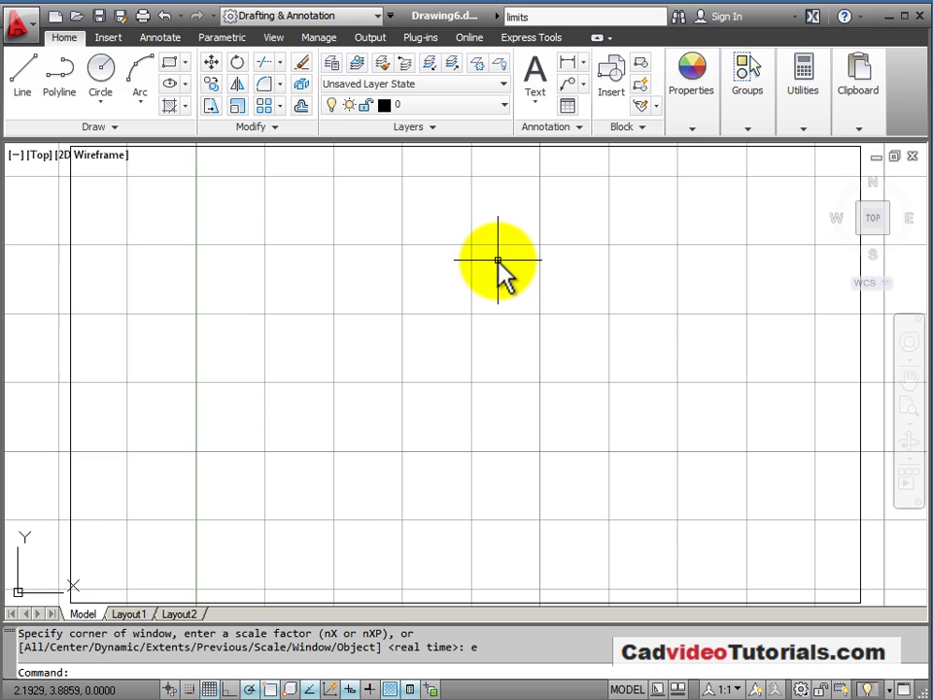
{"action": "type", "text": "z"}
{"action": "key", "text": "Return"}
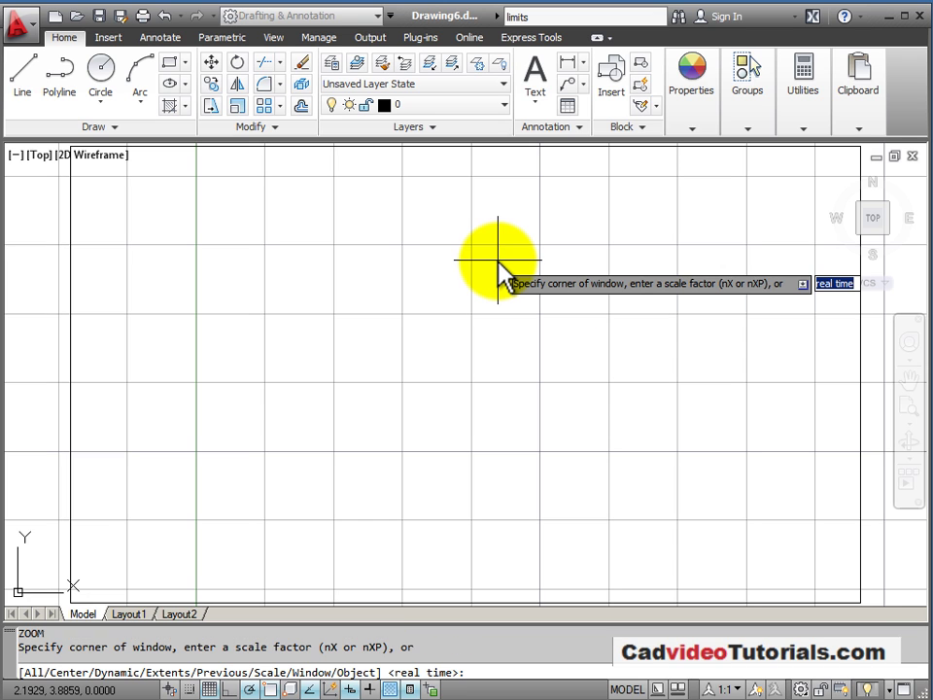
{"action": "type", "text": "a"}
{"action": "key", "text": "Return"}
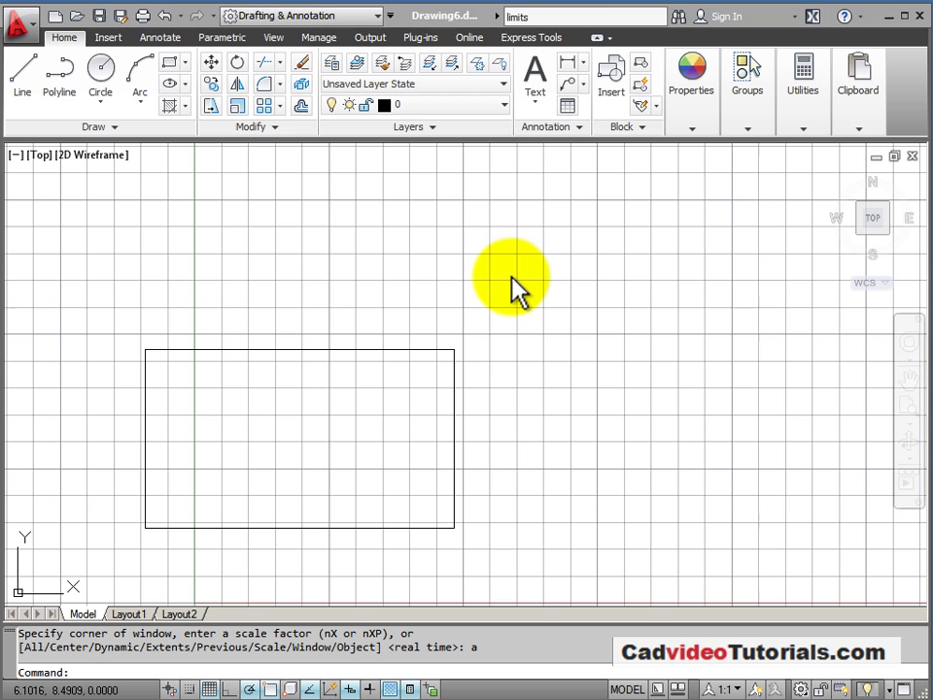
Draw a circle with radius 11 centred near the middle of the canvas.
{"action": "left_click", "coordinate": [100, 70]}
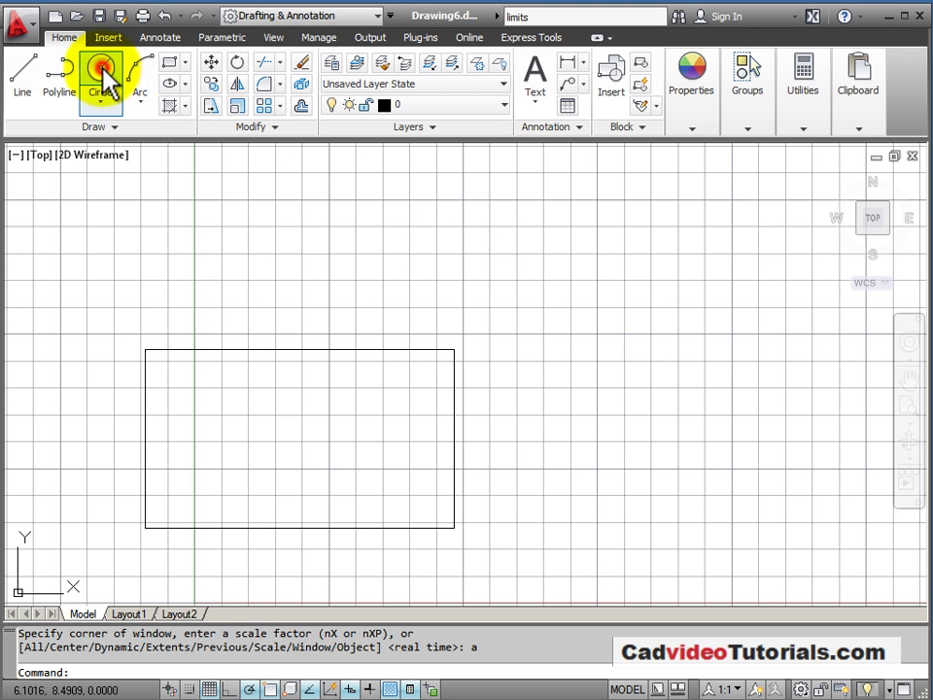
{"action": "left_click", "coordinate": [483, 342]}
{"action": "left_click", "coordinate": [499, 362]}
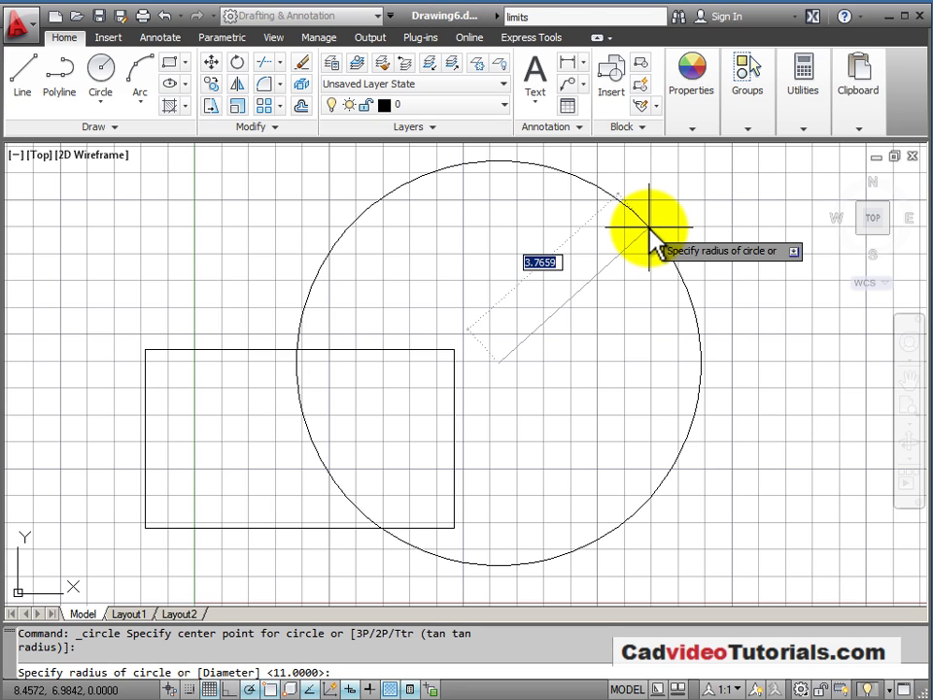
{"action": "type", "text": "11"}
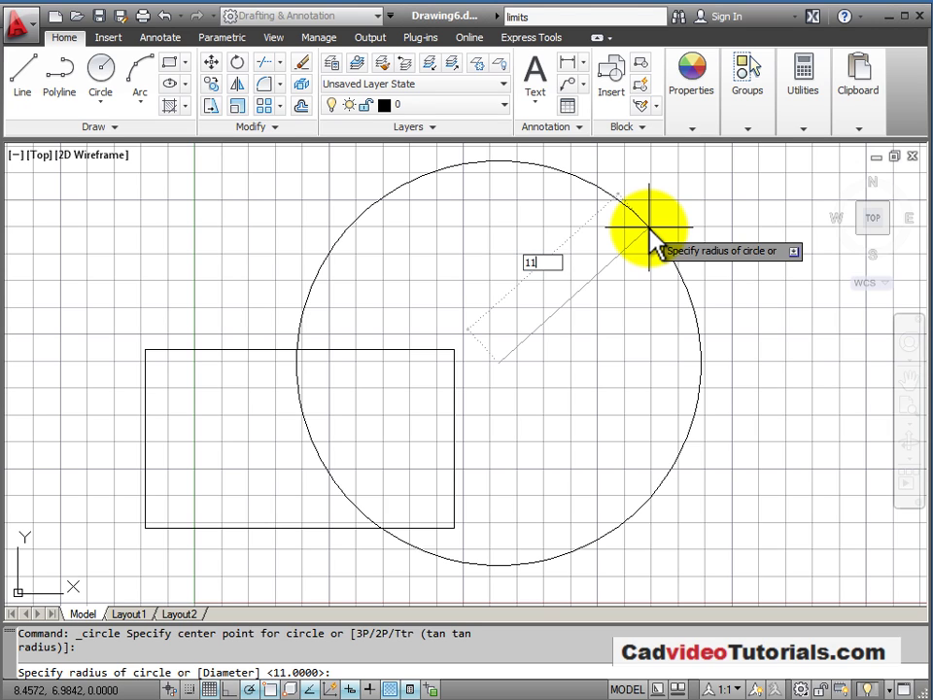
{"action": "key", "text": "Return"}
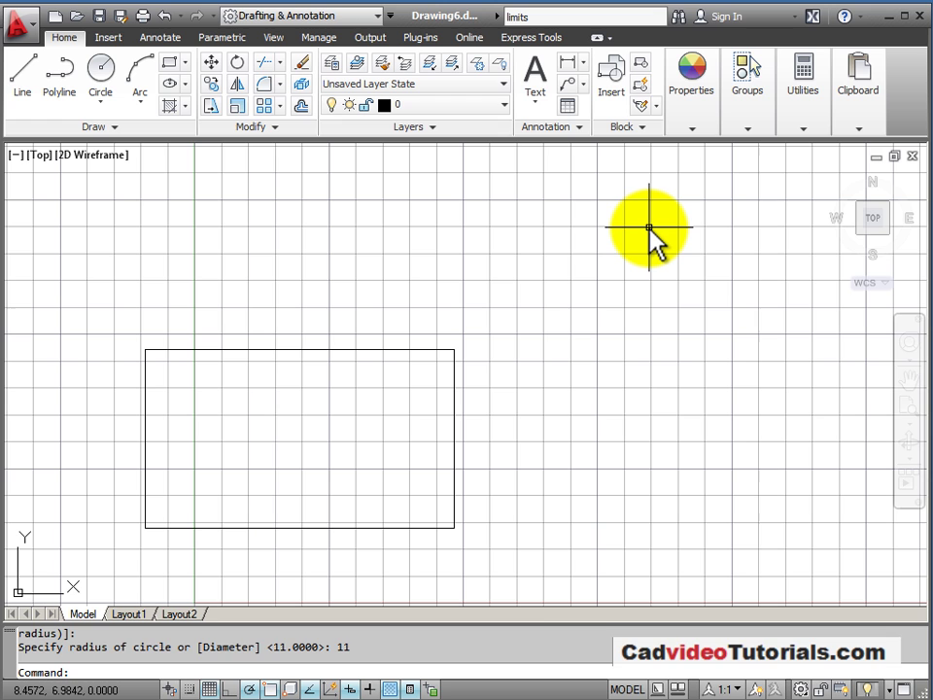
Zoom All to bring the whole radius-11 circle into view.
{"action": "type", "text": "z"}
{"action": "key", "text": "Return"}
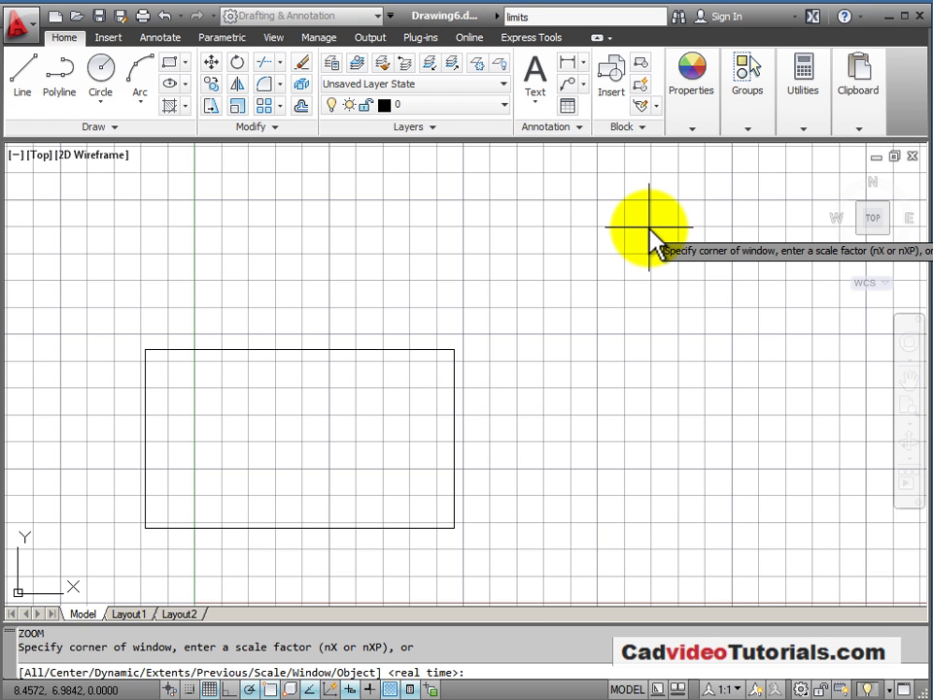
{"action": "type", "text": "a"}
{"action": "key", "text": "Return"}
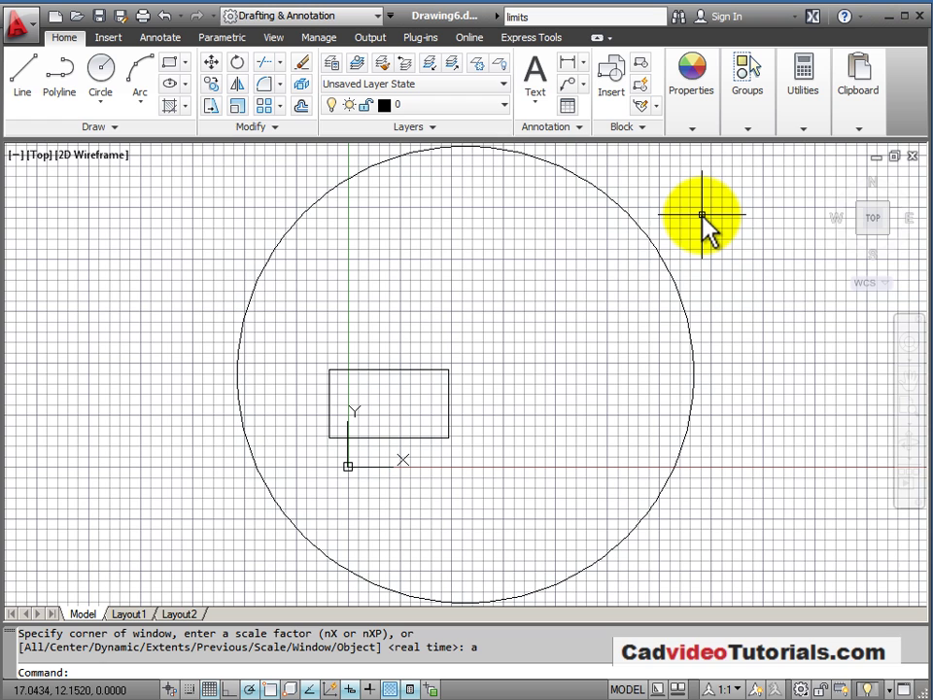
Erase the large circle from the right-click menu and restart the Zoom command.
{"action": "left_click", "coordinate": [655, 246]}
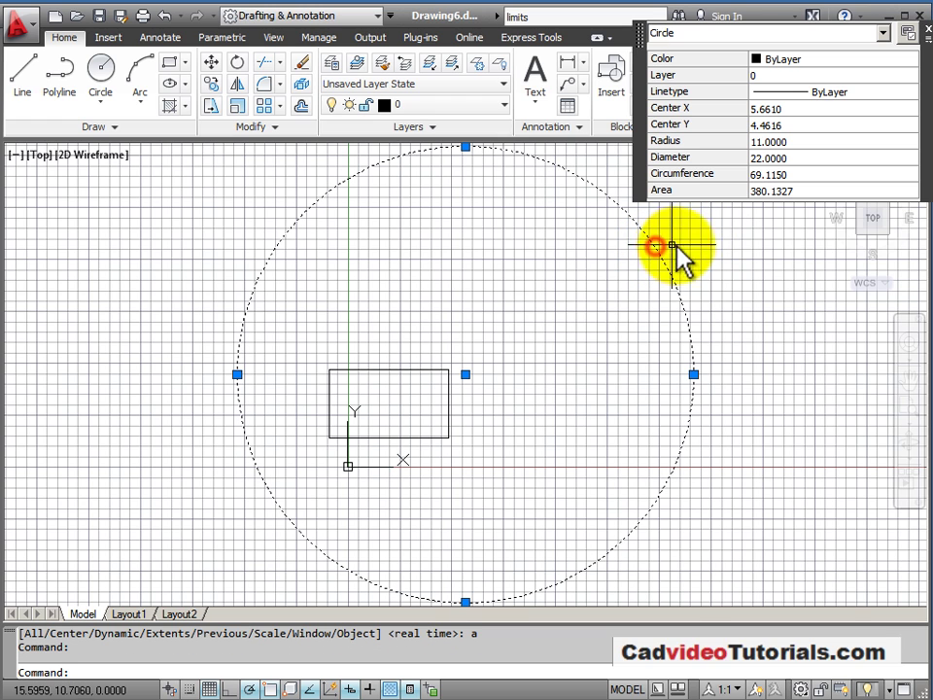
{"action": "right_click", "coordinate": [686, 238]}
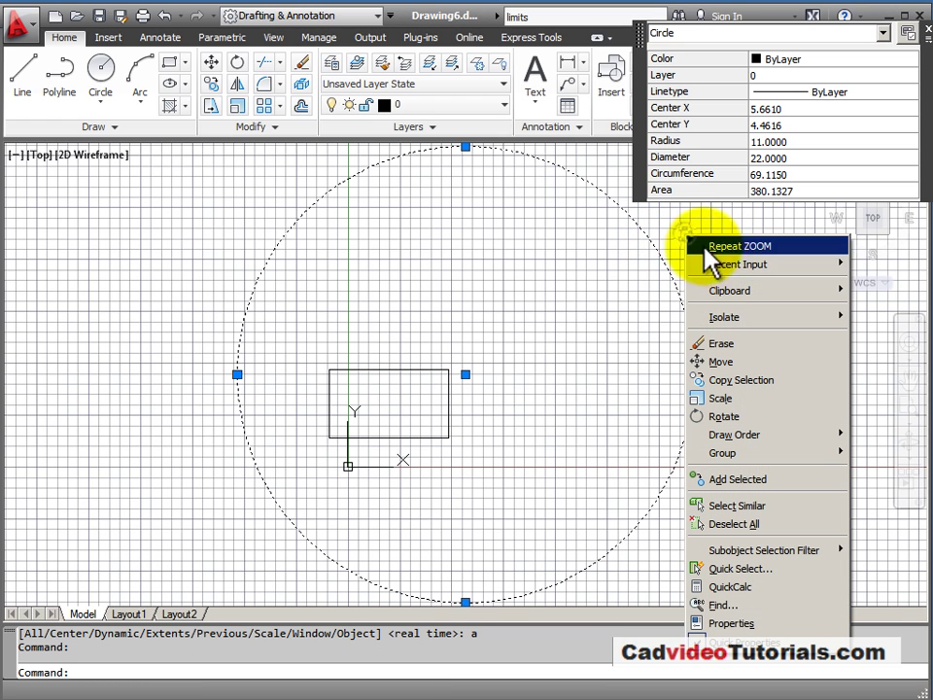
{"action": "left_click", "coordinate": [736, 343]}
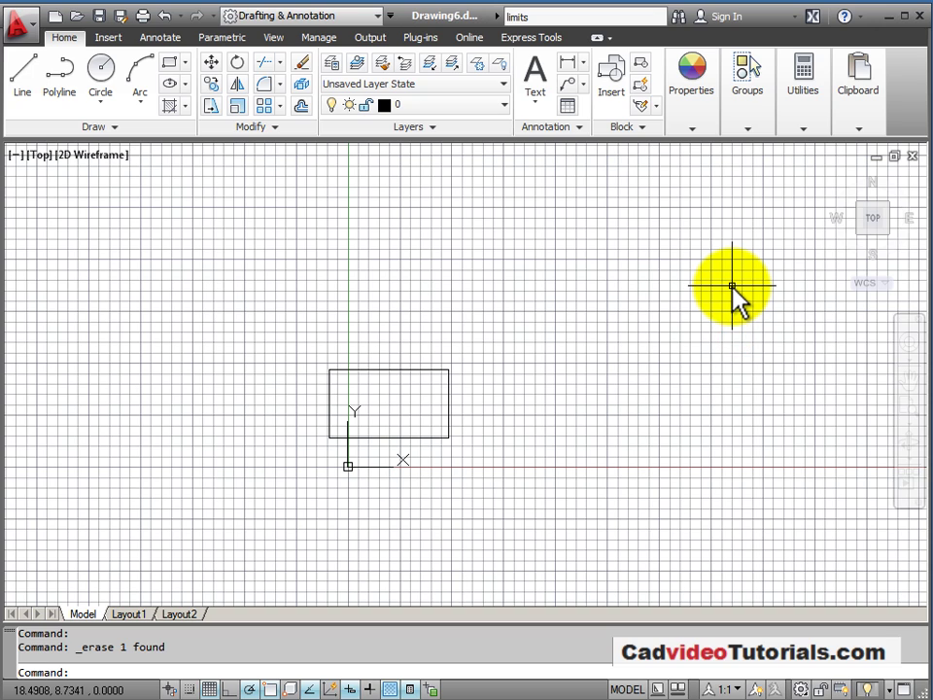
{"action": "type", "text": "z"}
{"action": "key", "text": "Return"}
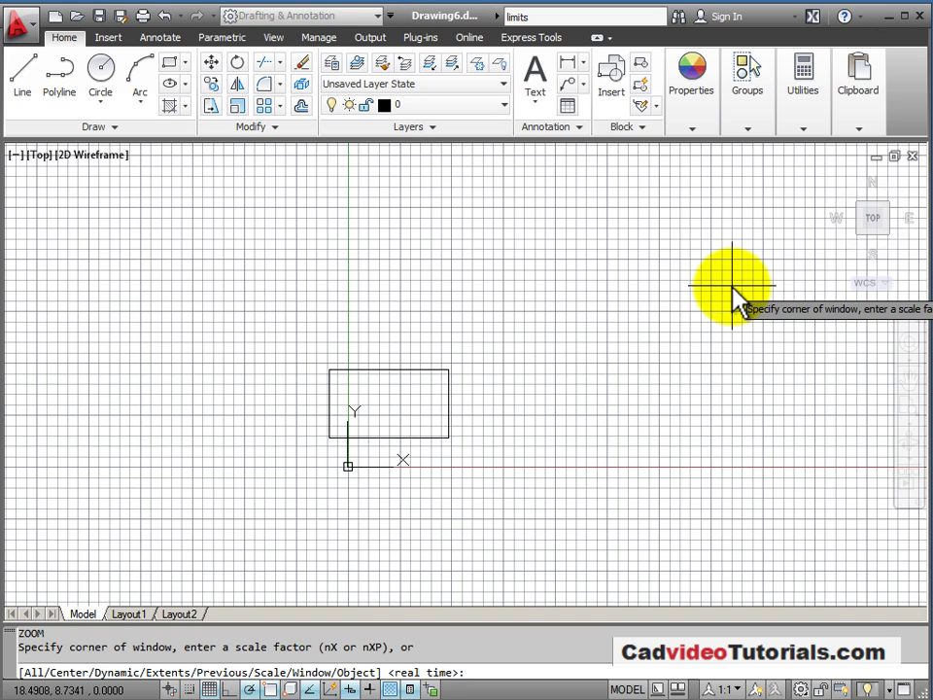